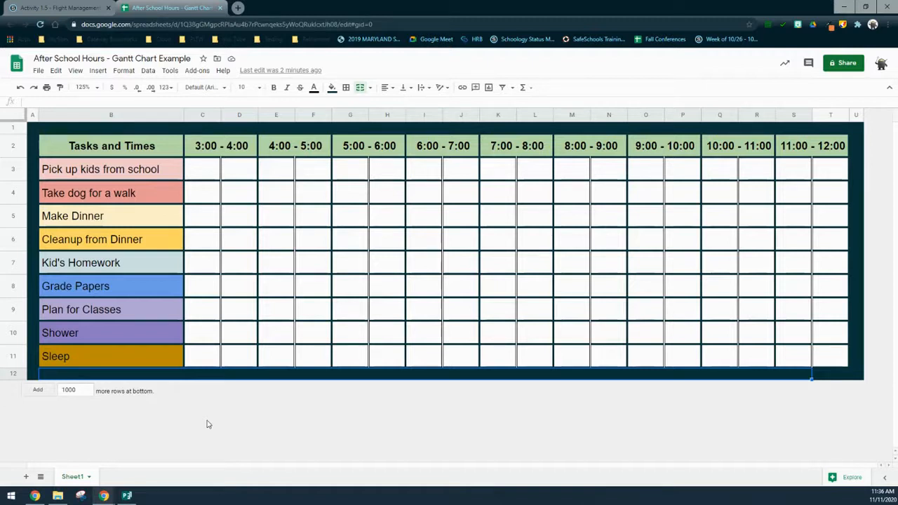
Fill the first half-hour cell of 3:00 - 4:00 in the "Pick up kids from school" row (C3) with pale pink-red.
left_click(203, 167)
left_click(226, 169)
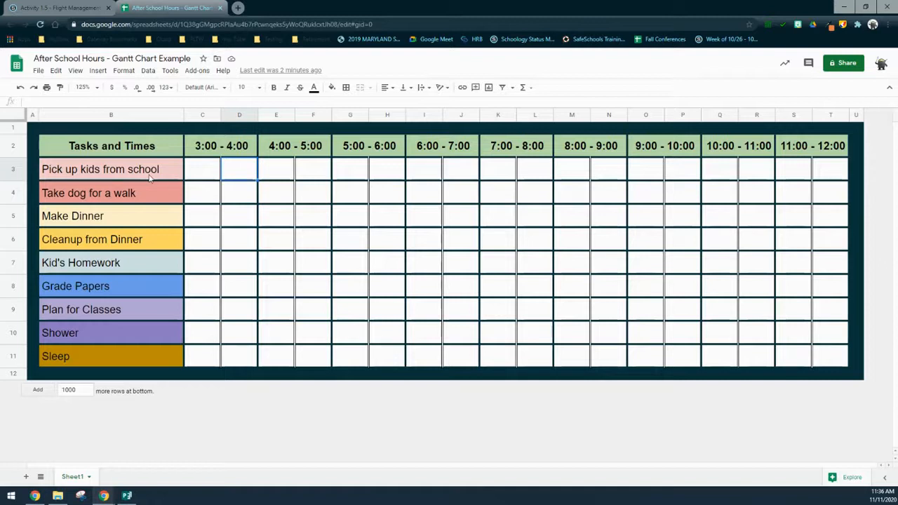
left_click(195, 175)
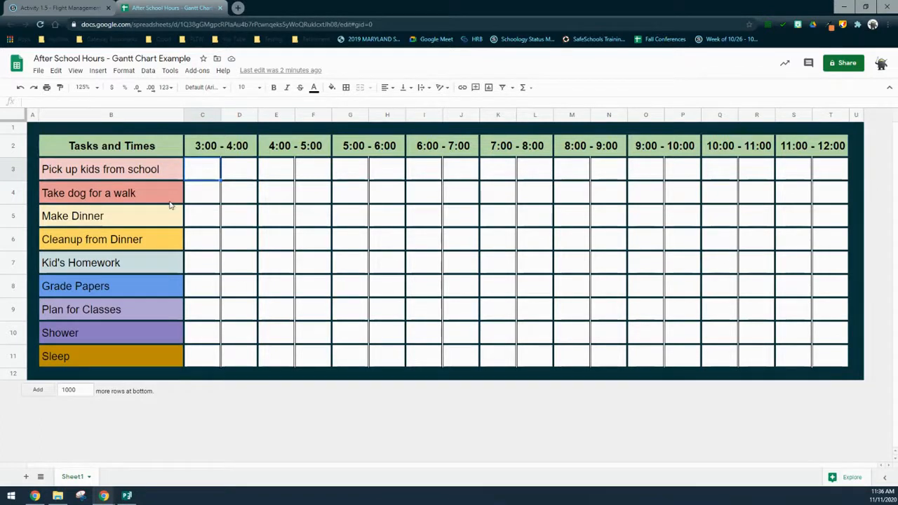
left_click(332, 89)
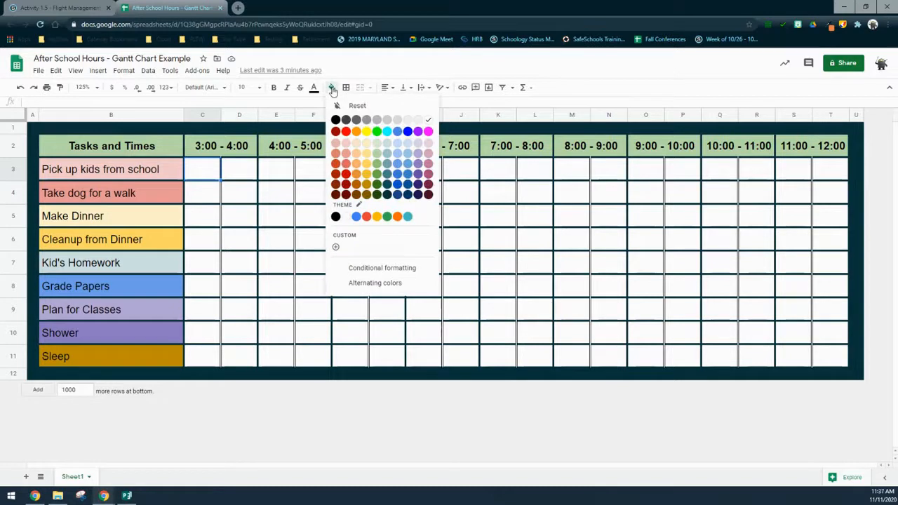
left_click(345, 151)
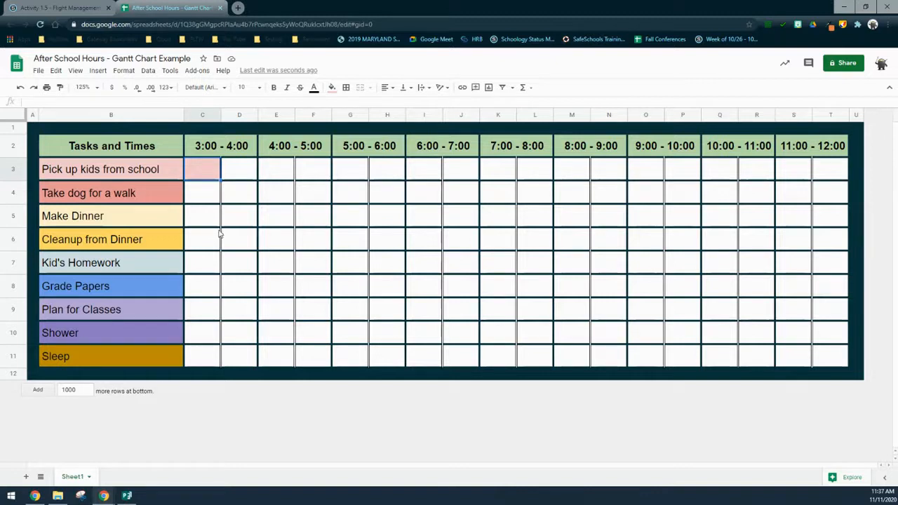
Fill the second half-hour cell of 3:00 - 4:00 in the "Take dog for a walk" row (D4) with the task label's light red.
left_click(233, 195)
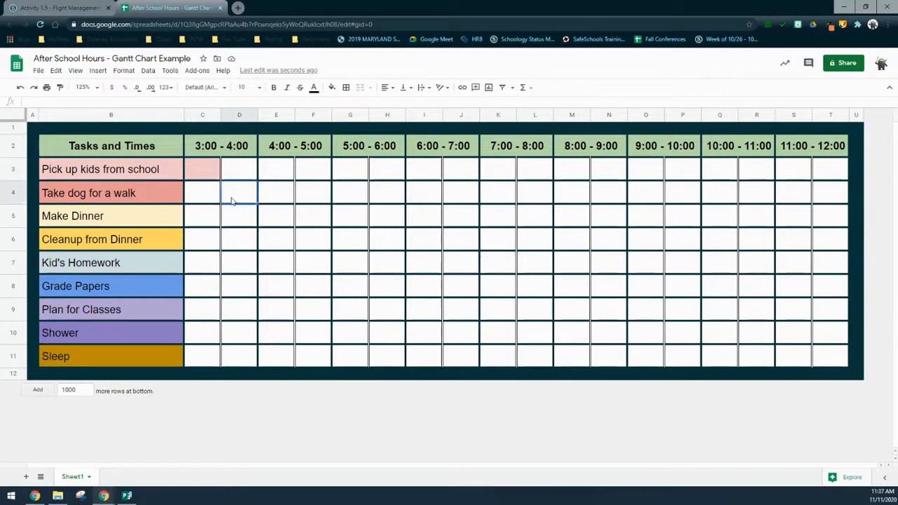
left_click(333, 88)
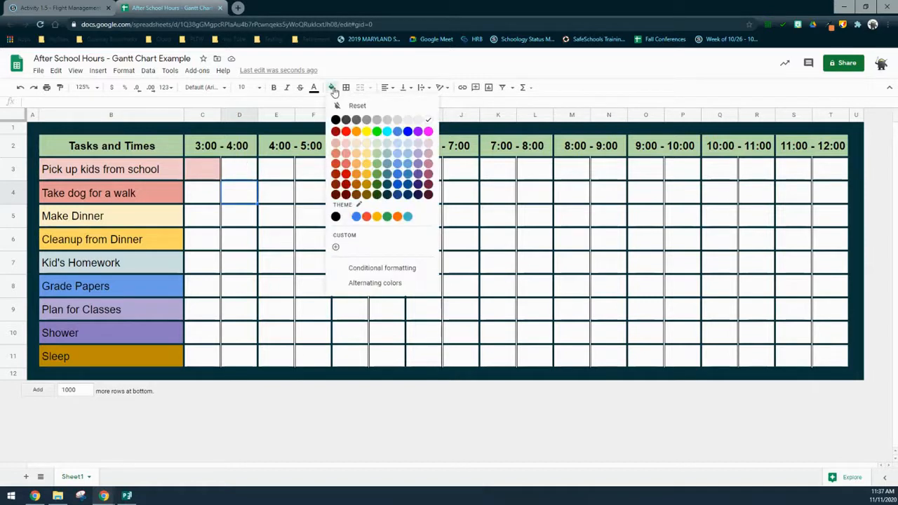
left_click(345, 165)
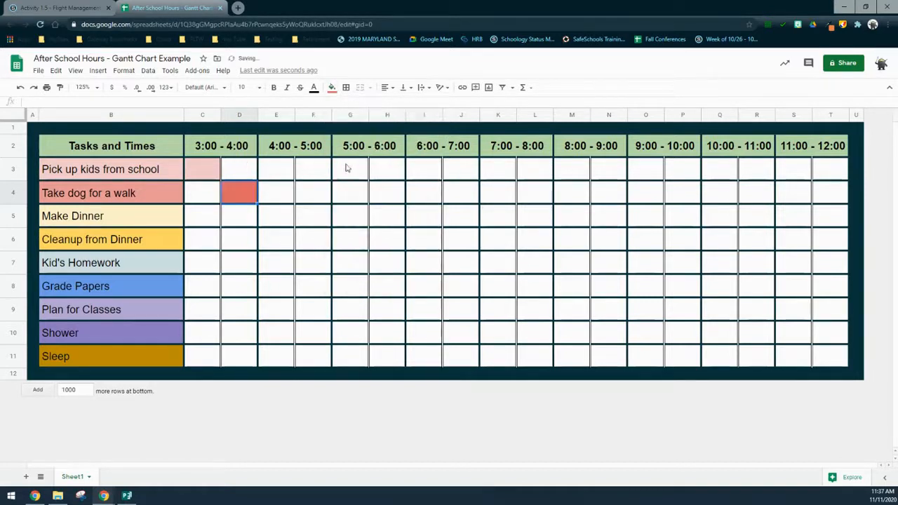
left_click(332, 89)
left_click(346, 154)
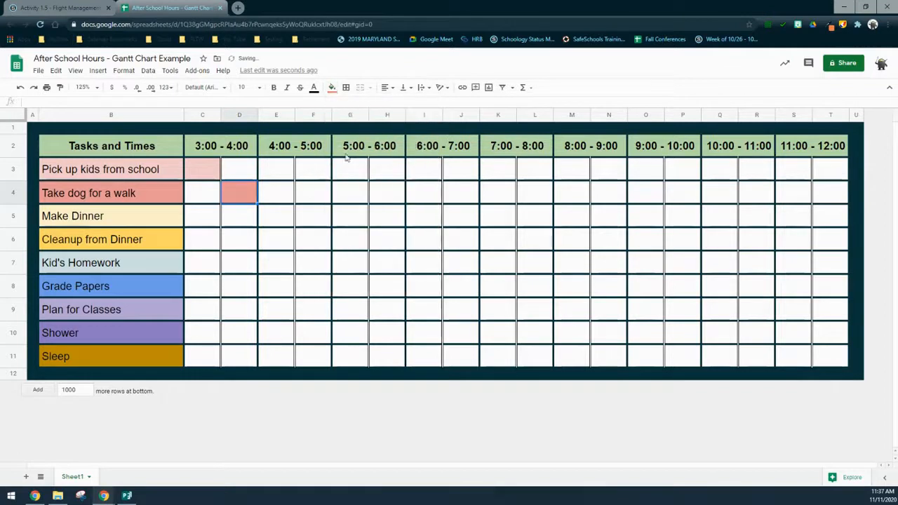
Fill both 5:00 - 6:00 cells in the "Make Dinner" row (G5:H5) with pale yellow.
left_click(273, 226)
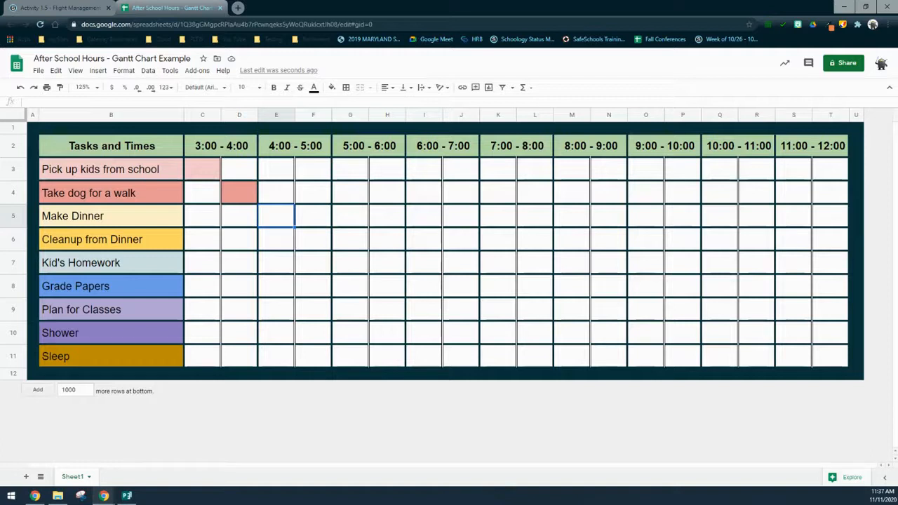
left_click(350, 221)
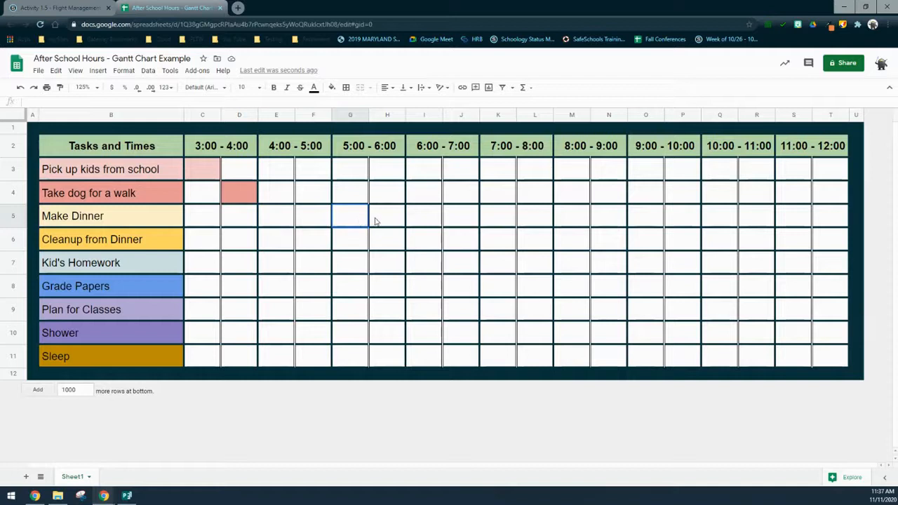
left_click(380, 222, "shift")
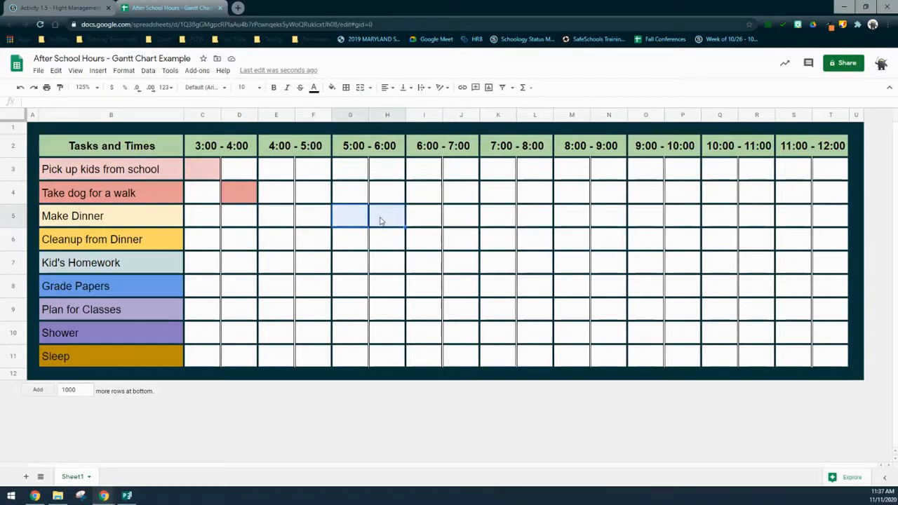
left_click(331, 87)
left_click(366, 151)
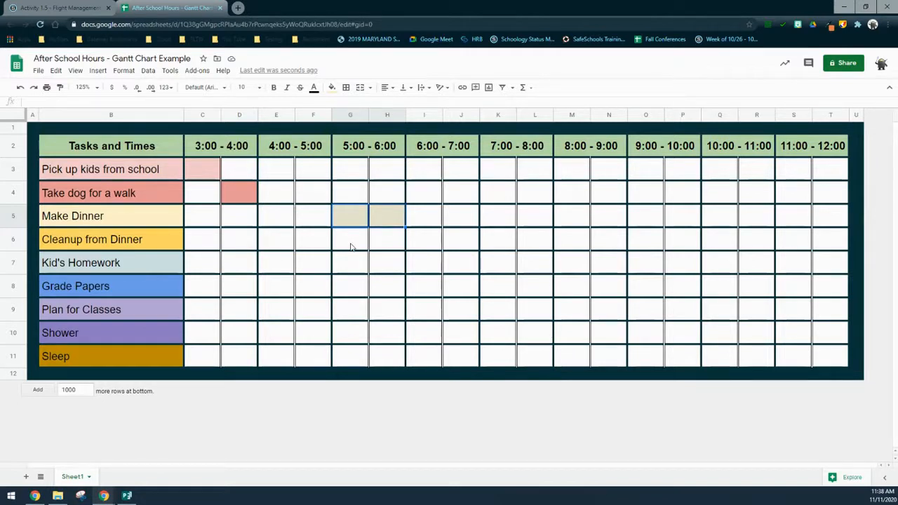
Fill the second half-hour cell of 6:00 - 7:00 in the "Cleanup from Dinner" row (J6) with the task label's golden yellow.
left_click(451, 244)
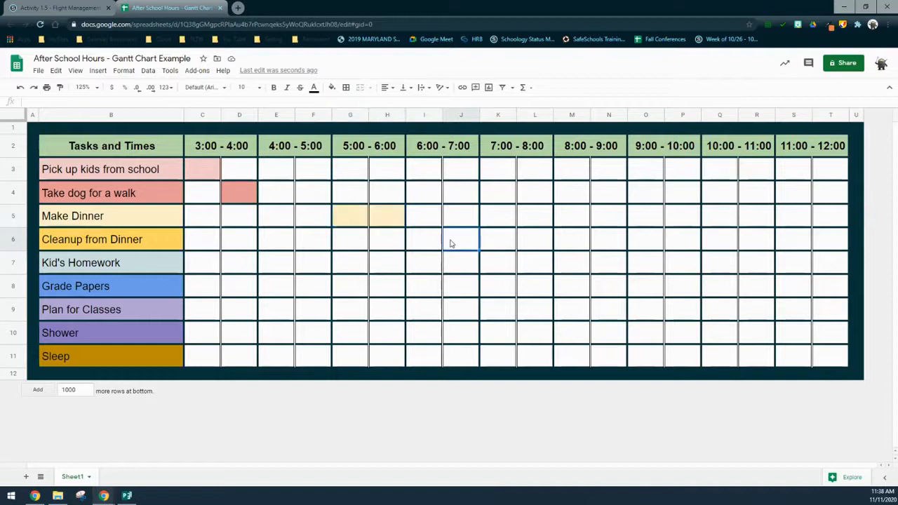
left_click(332, 91)
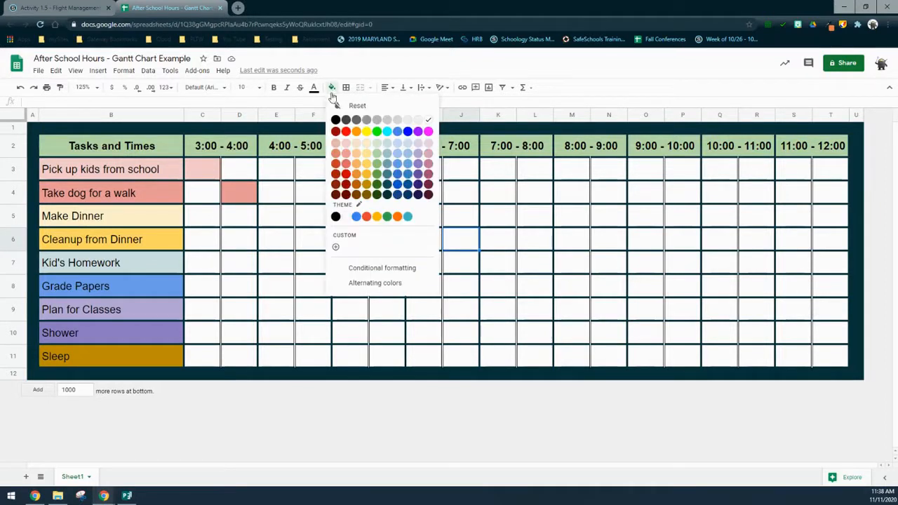
left_click(366, 158)
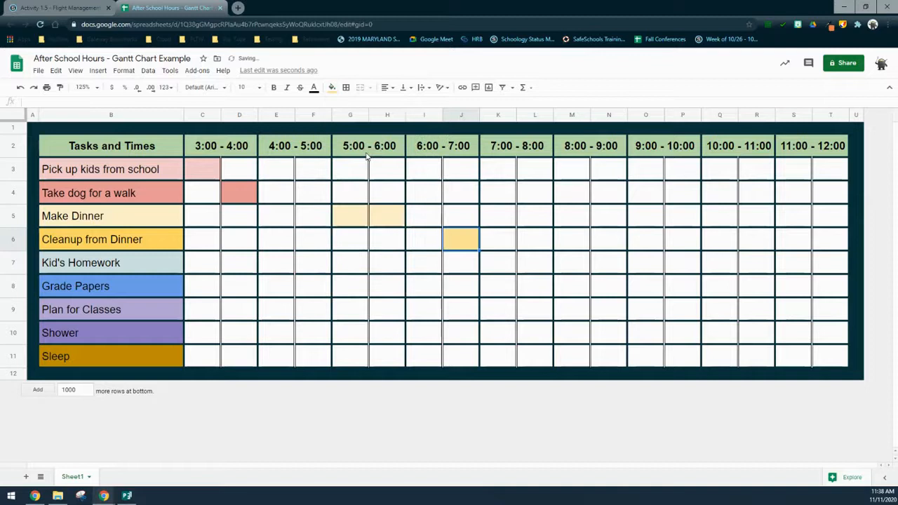
left_click(332, 92)
left_click(365, 168)
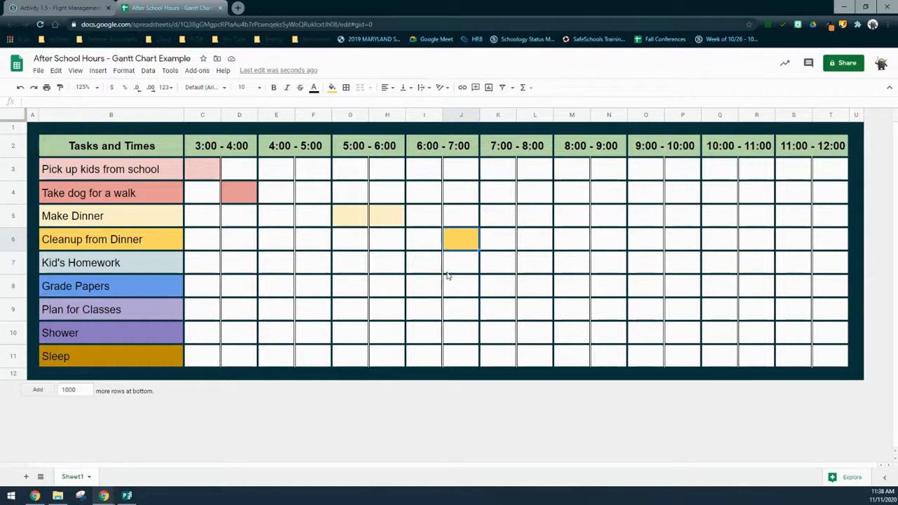
Fill both 7:00 - 8:00 cells in the "Kid's Homework" row (K7:L7) with pale blue.
left_click_drag(489, 266, 527, 265)
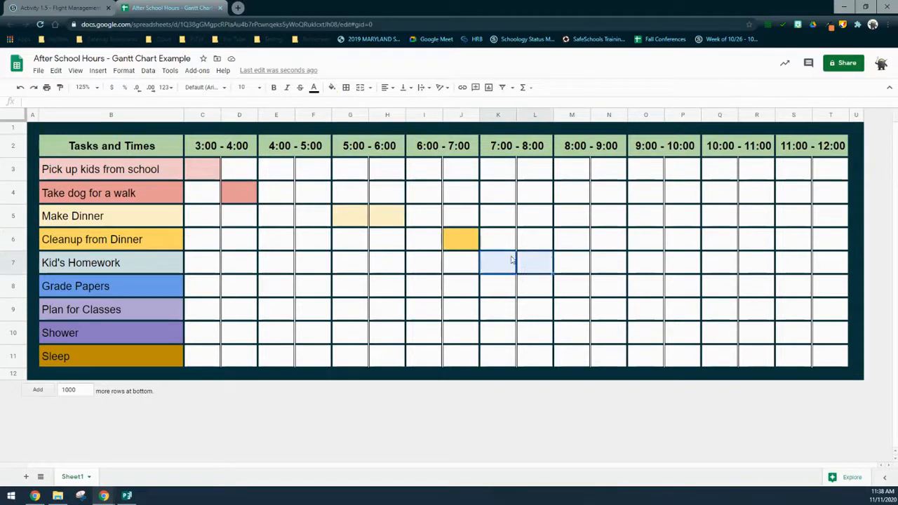
left_click(333, 89)
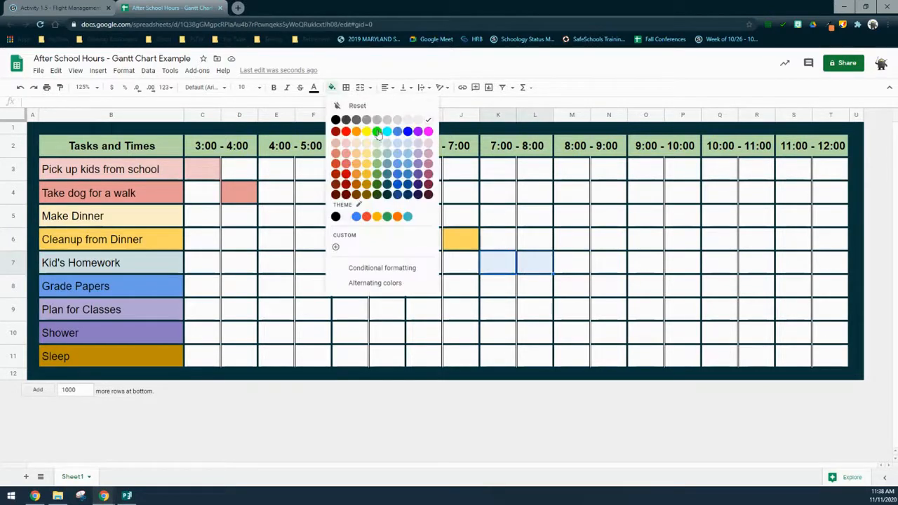
left_click(398, 152)
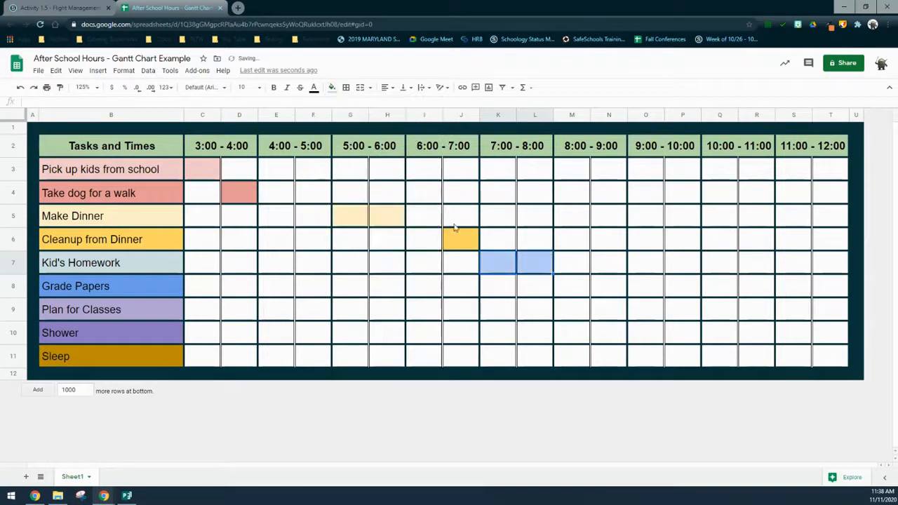
Fill the first half-hour cell of 8:00 - 9:00 in the "Grade Papers" row (M8) with medium blue.
left_click(484, 290)
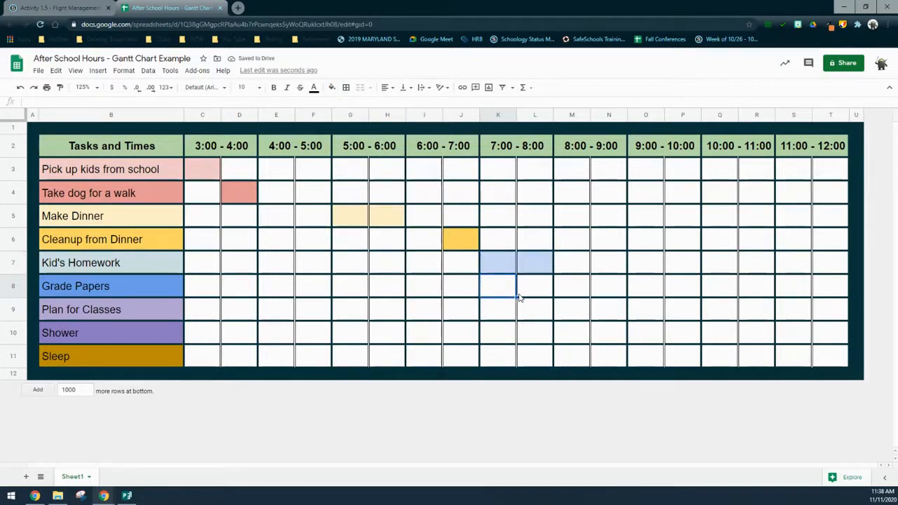
left_click(574, 291)
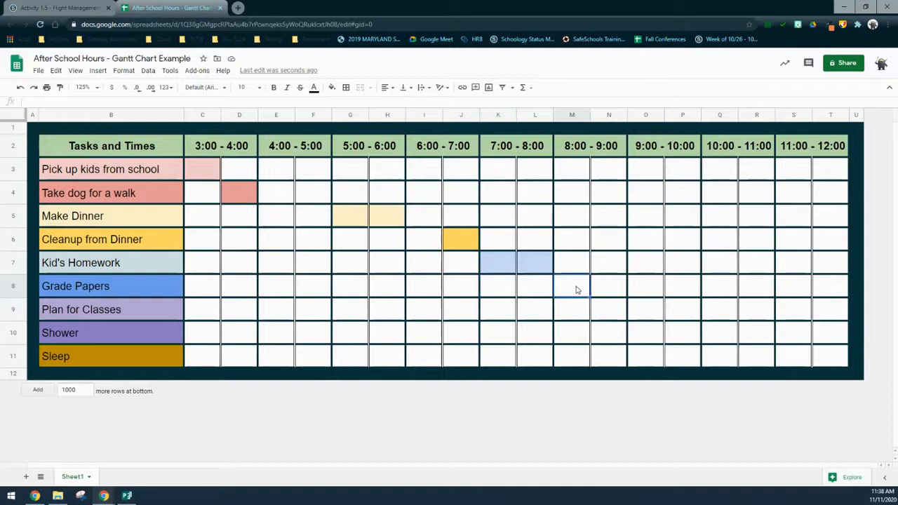
left_click(332, 88)
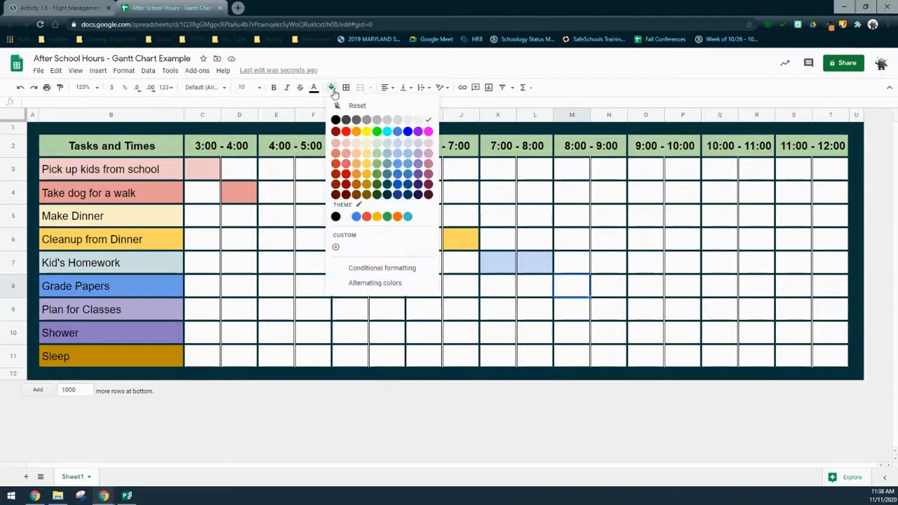
left_click(398, 166)
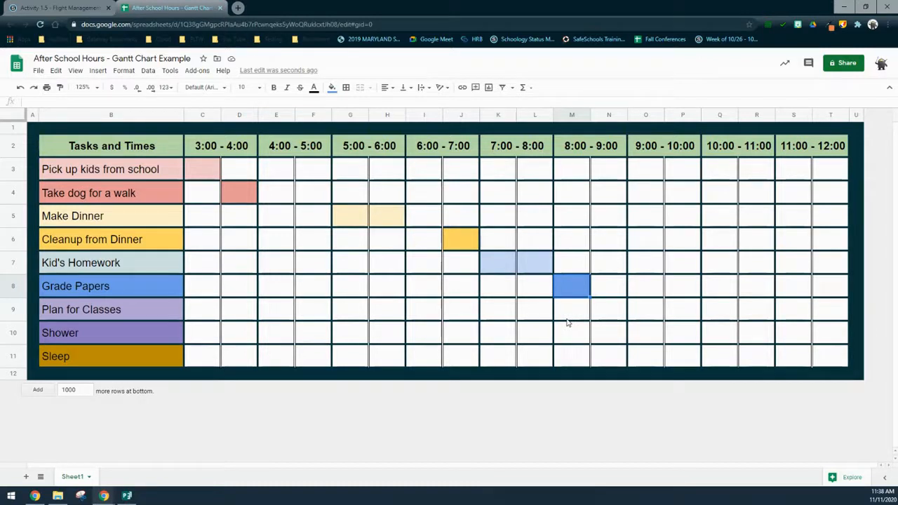
Fill the "Plan for Classes" cells from 8:30 to 9:30 (N9:O9) with pale purple.
left_click(610, 315)
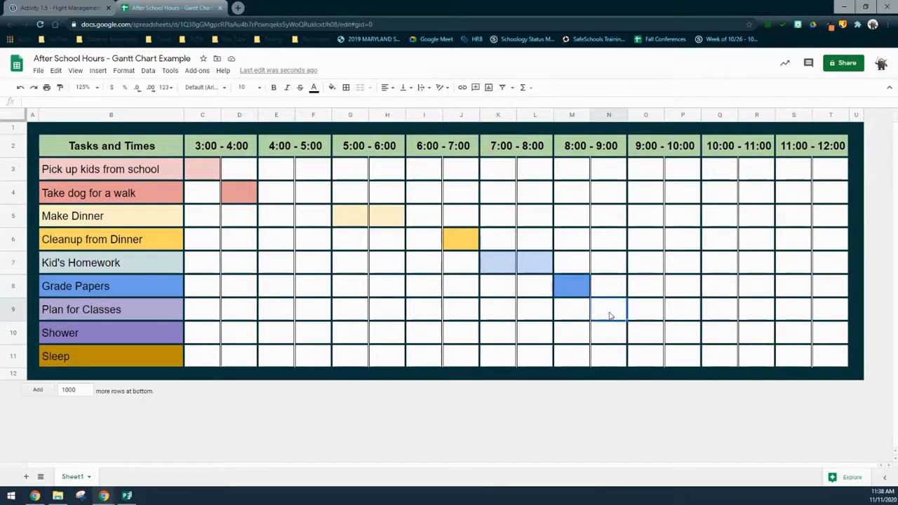
left_click_drag(609, 316, 638, 314)
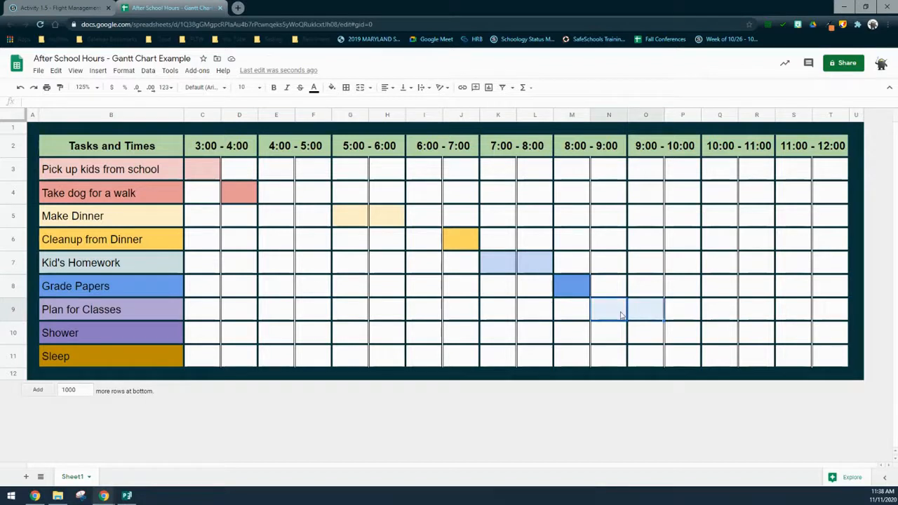
left_click(330, 89)
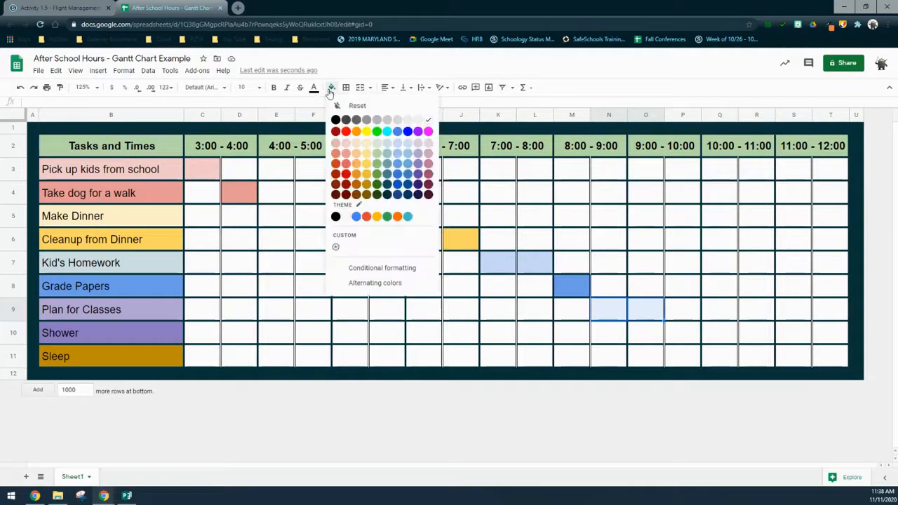
left_click(416, 145)
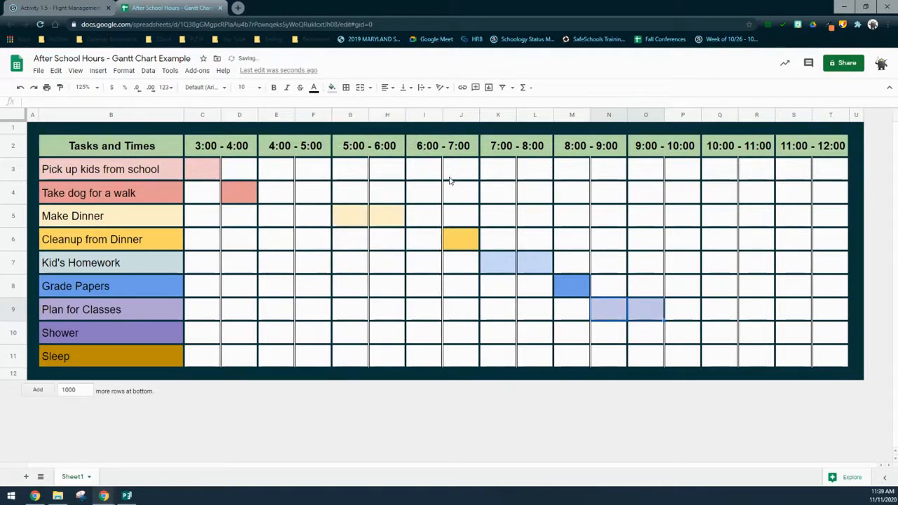
Fill the second half-hour cell of 9:00 - 10:00 in the "Shower" row (P10) with a light purple.
left_click(682, 334)
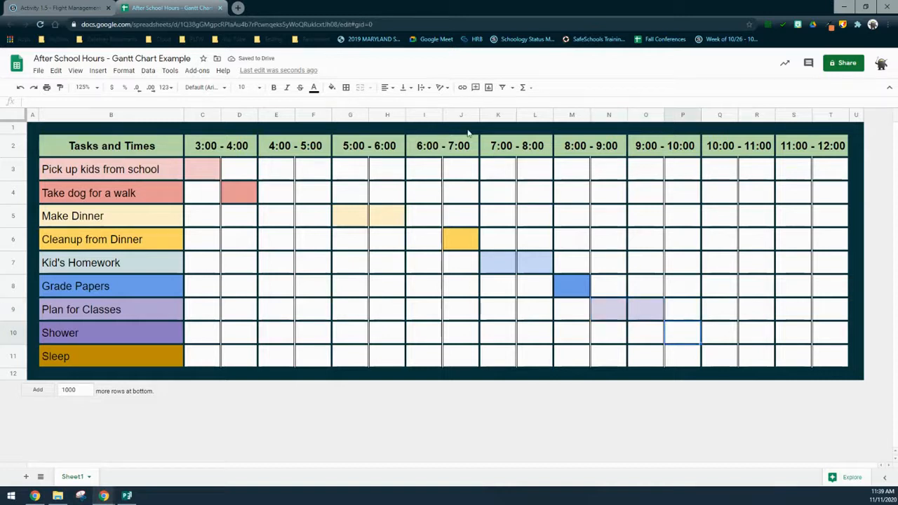
left_click(331, 86)
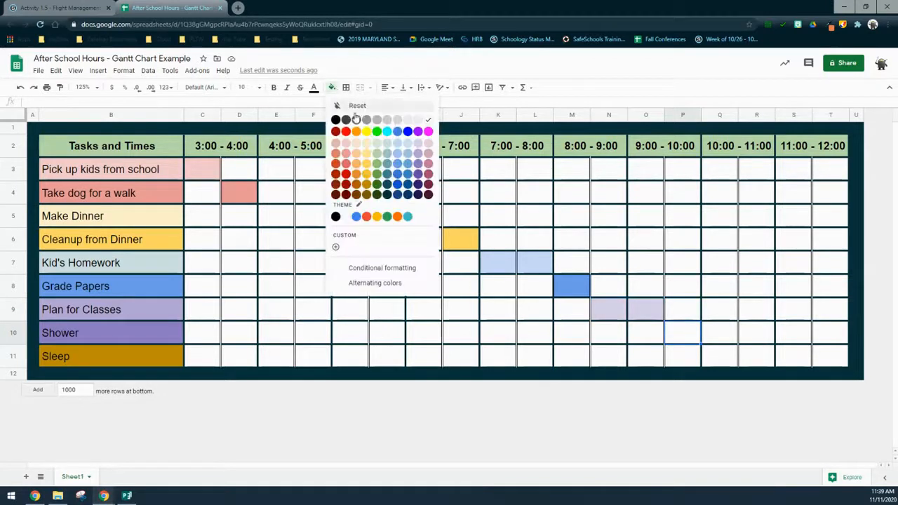
left_click(418, 165)
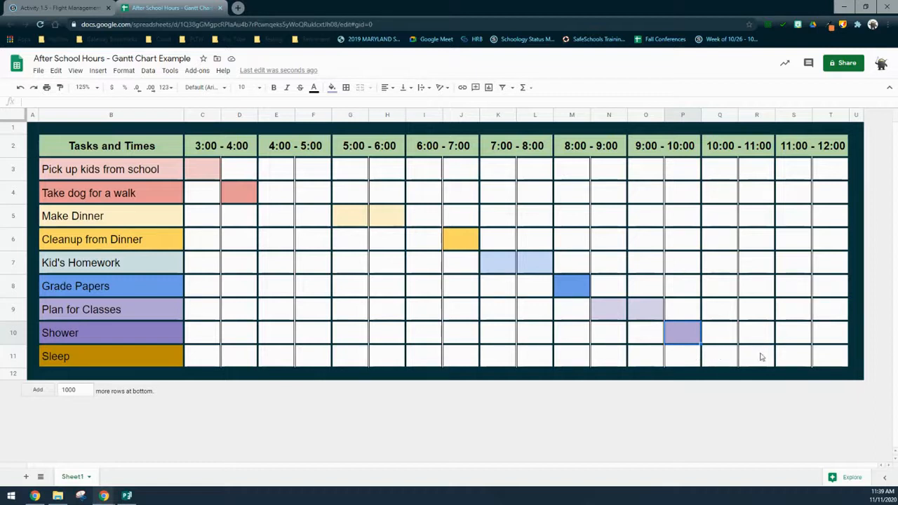
Fill the "Sleep" cells from 10:30 to 12:00 (R11:T11) with dark yellow and deselect them.
left_click_drag(756, 357, 825, 359)
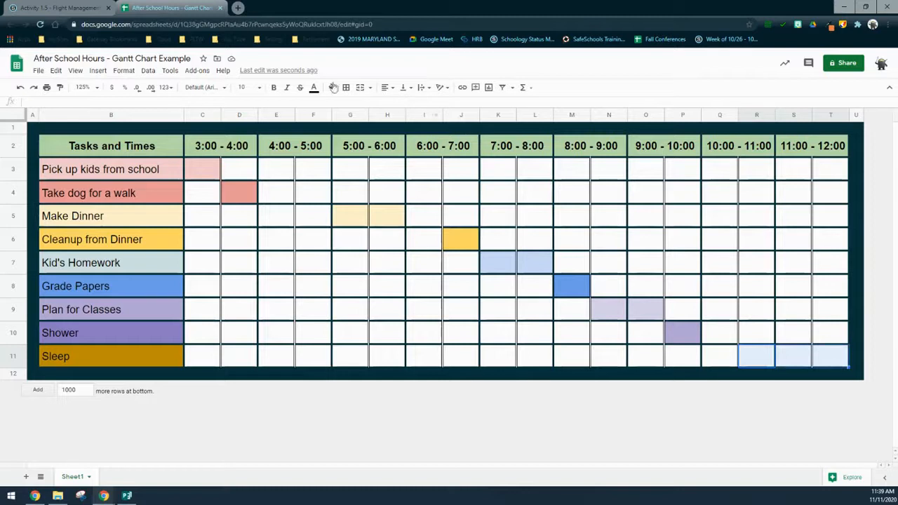
left_click(332, 87)
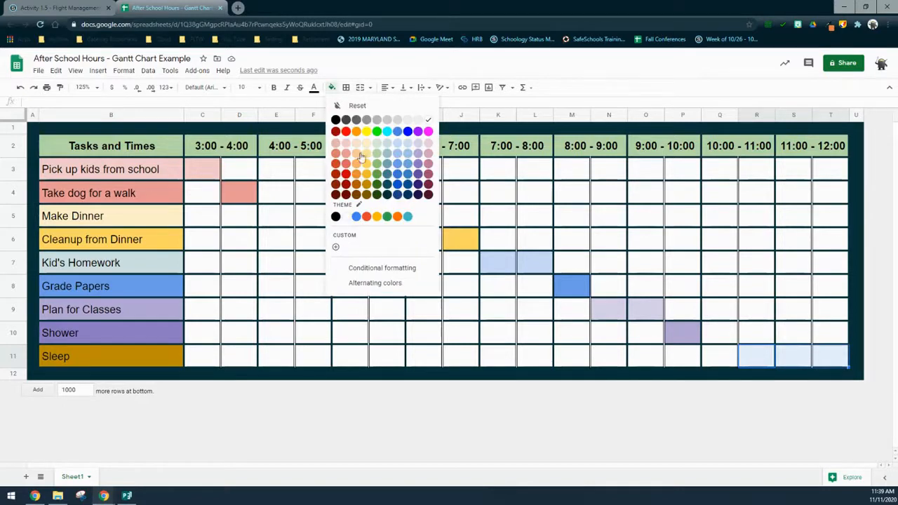
left_click(366, 185)
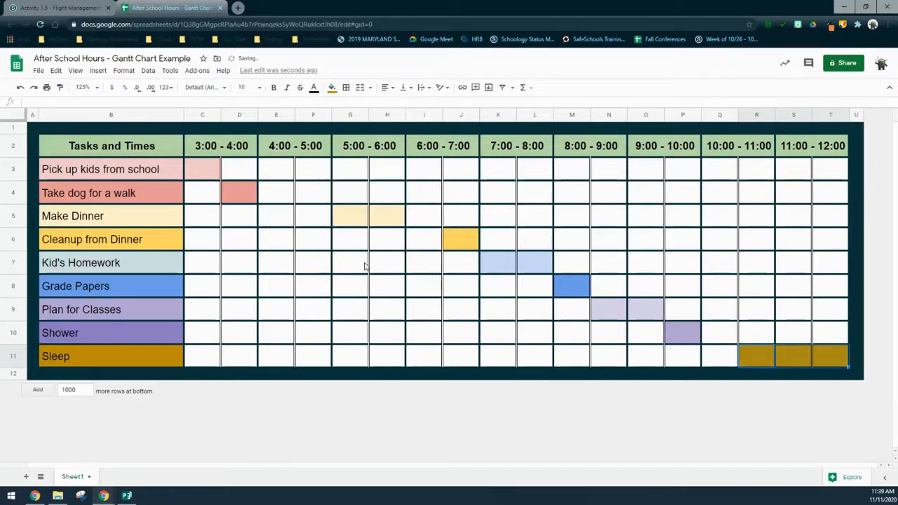
left_click(275, 270)
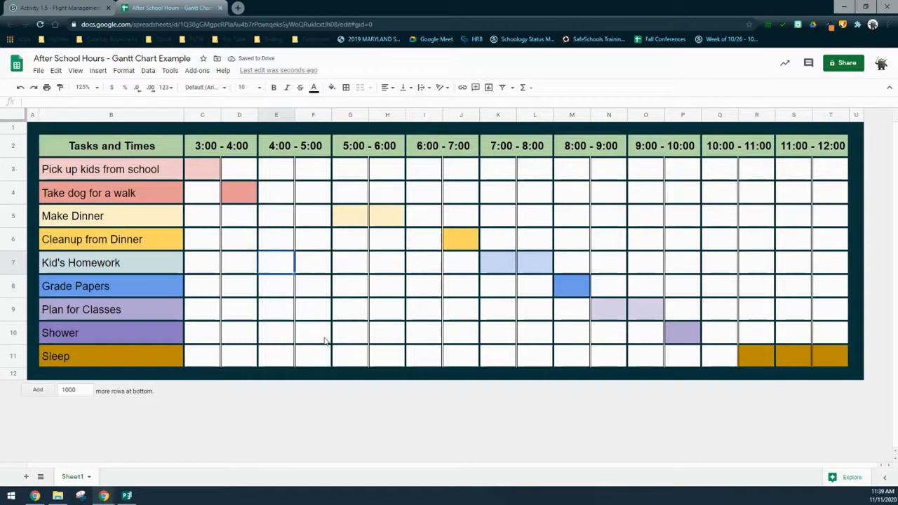